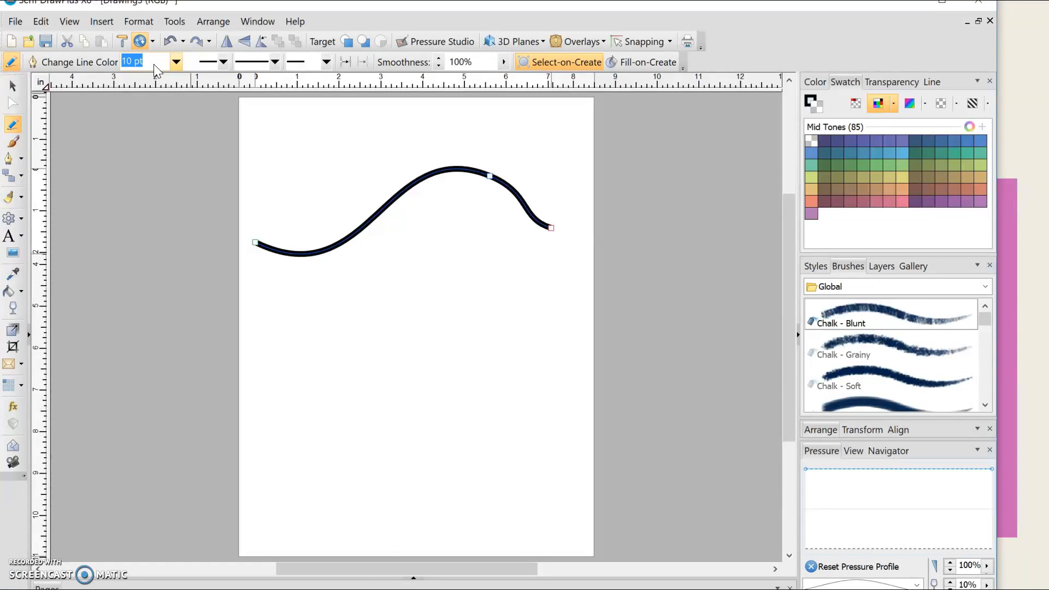
Step: Set the curve's line width to 8 pt, and undo the width changes and the drawn curve
text(8)
key(Return)
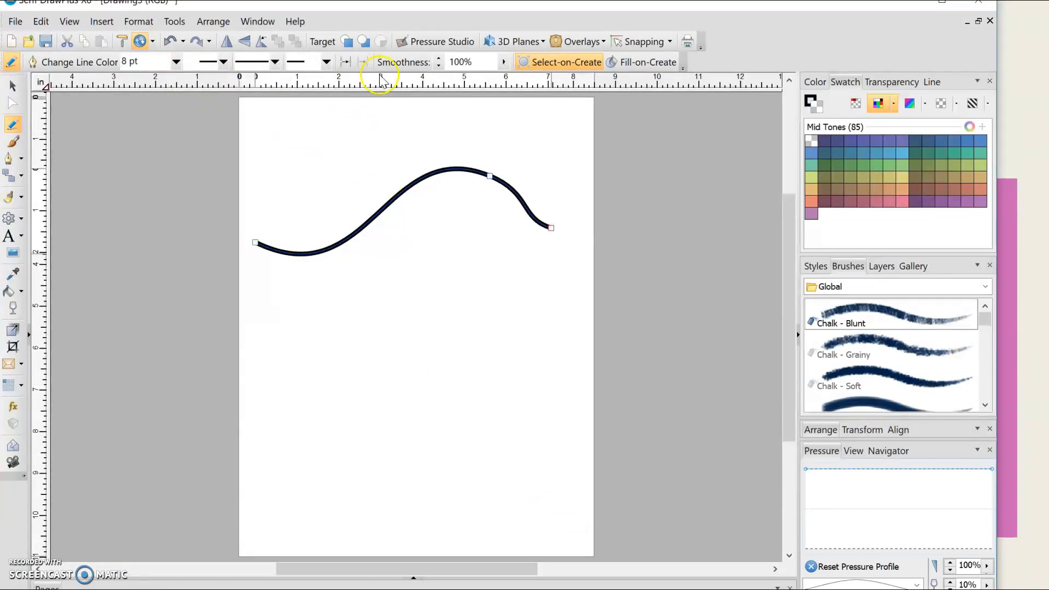
key(ctrl+z)
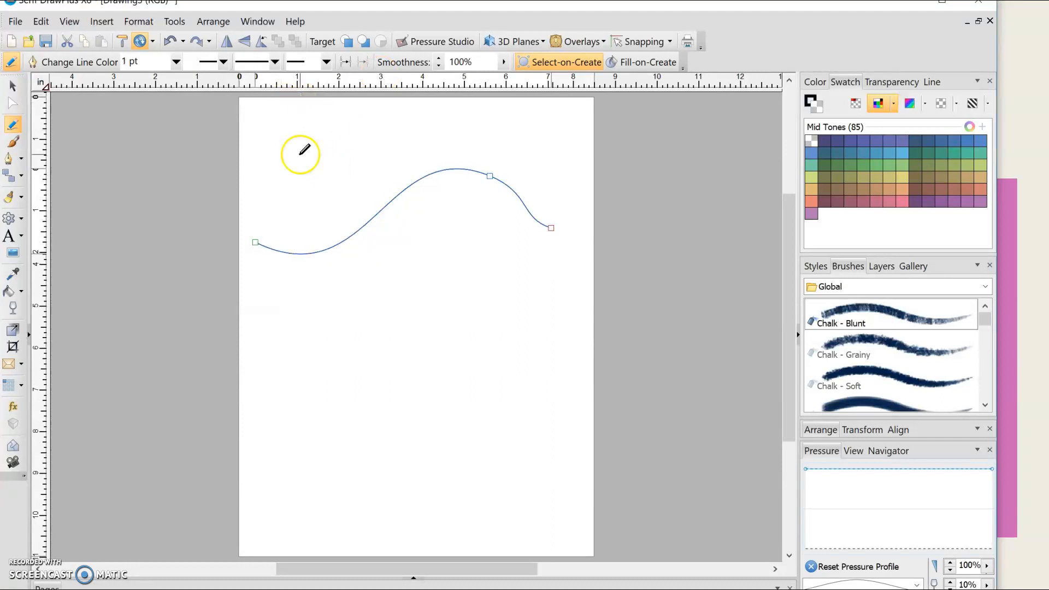
key(ctrl+z)
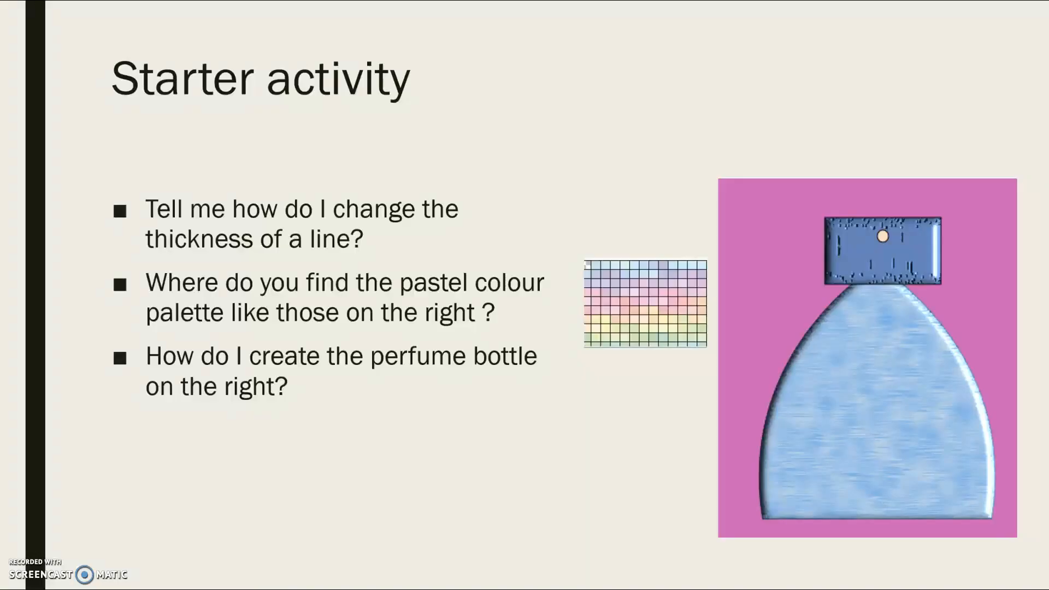
Step: Advance the presentation to the Demonstration slide and switch back to the DrawPlus drawing
key(Right)
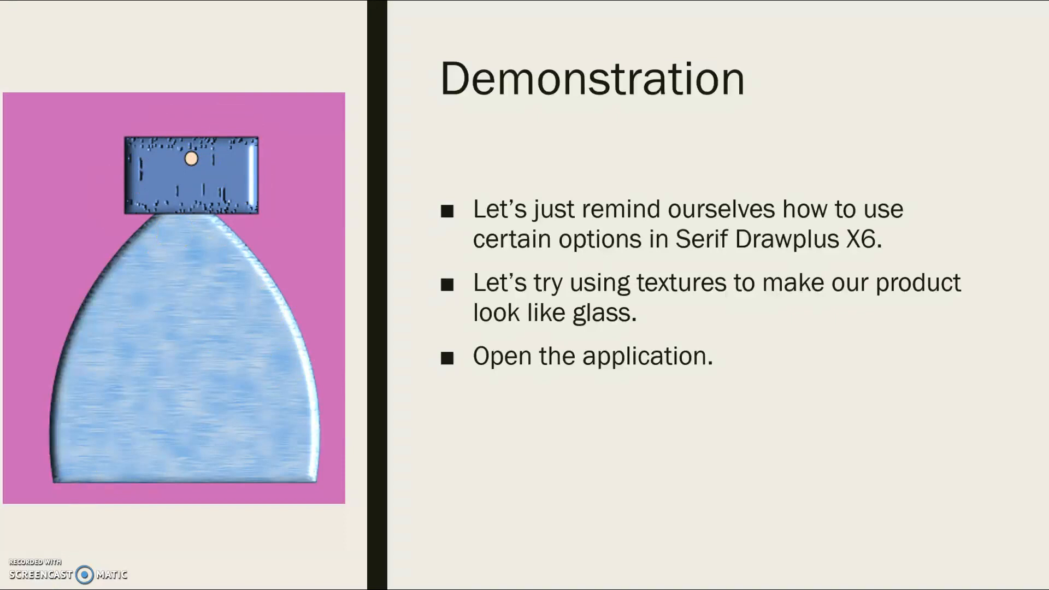
click(257, 588)
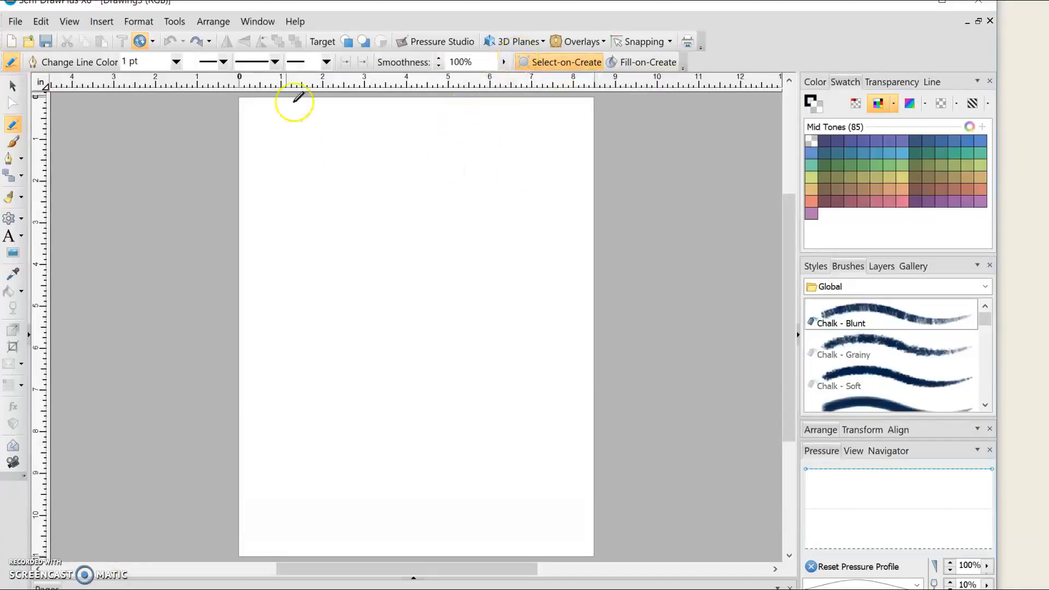
Step: Draw a Quick Badge about 4.9 in wide and 5.6 in tall mid-page and rotate it upside down
click(23, 218)
click(21, 220)
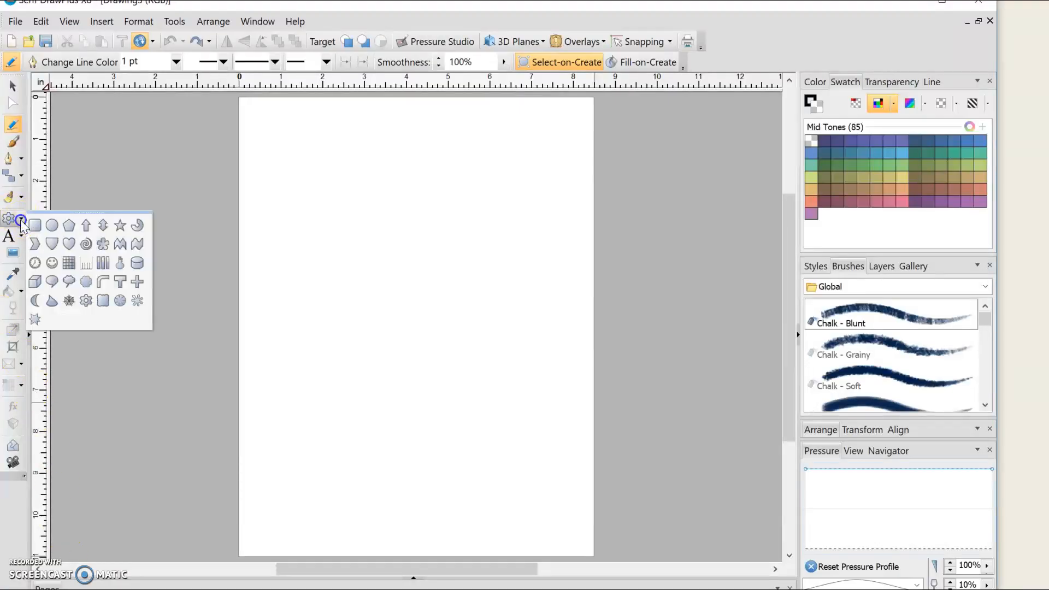
click(53, 246)
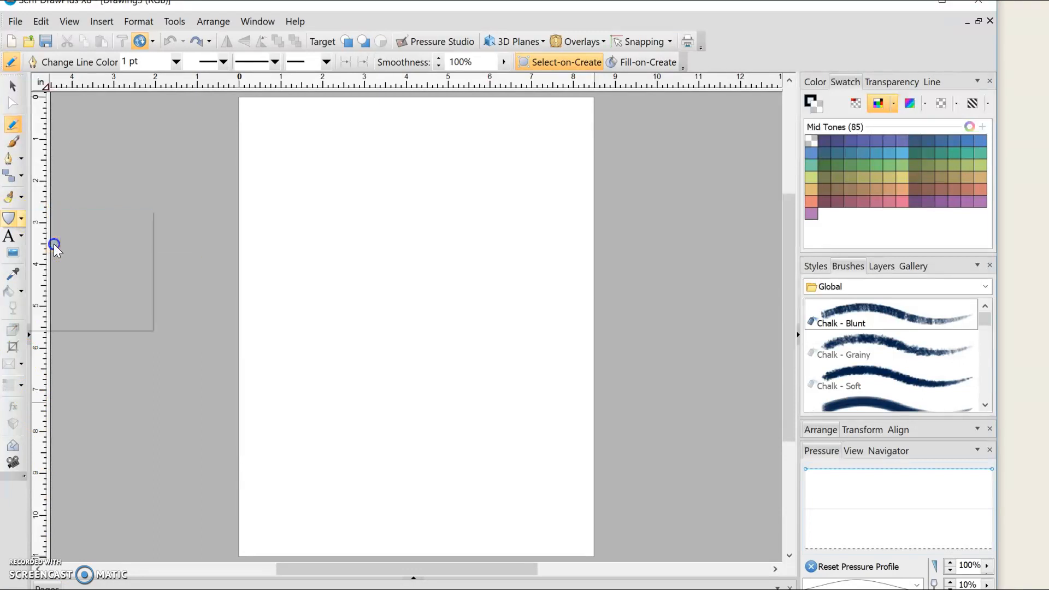
drag(297, 223, 501, 459)
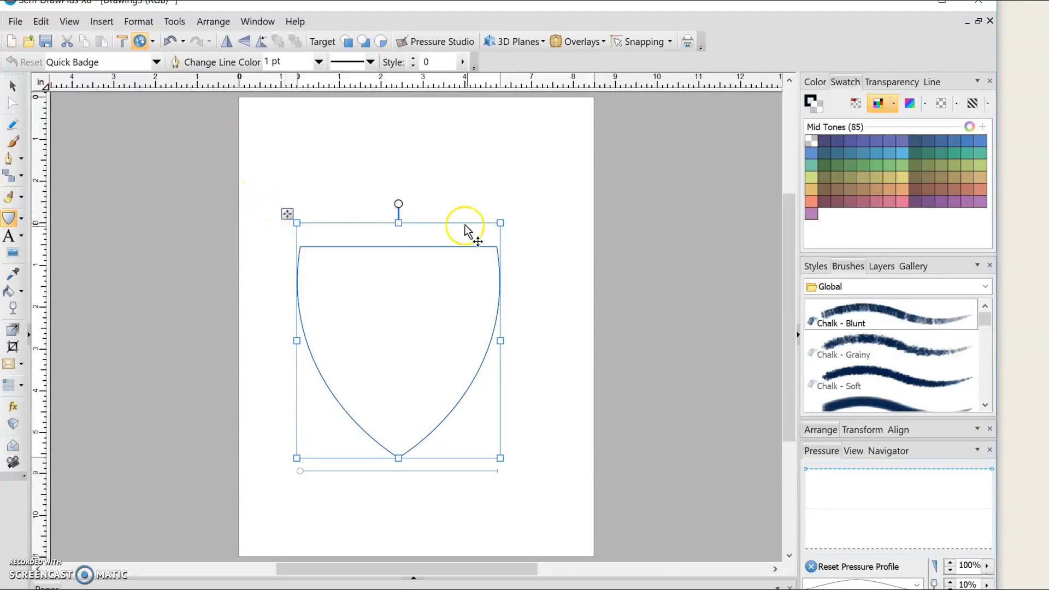
drag(503, 216, 313, 444)
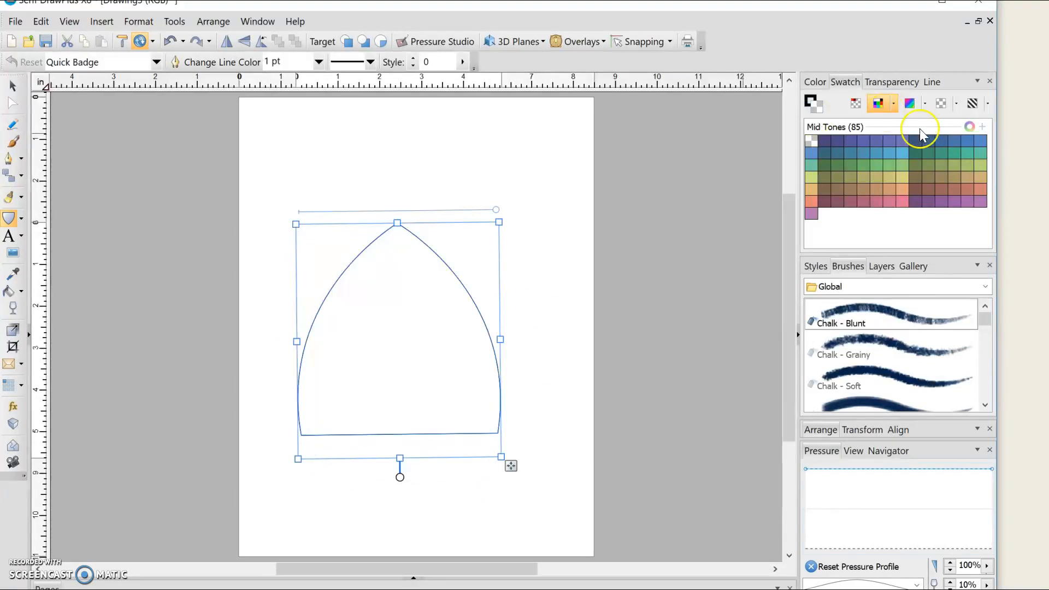
Step: Fill the badge with light blue from the Mid Tones palette and apply a mottled blue Instant Effects style
click(883, 149)
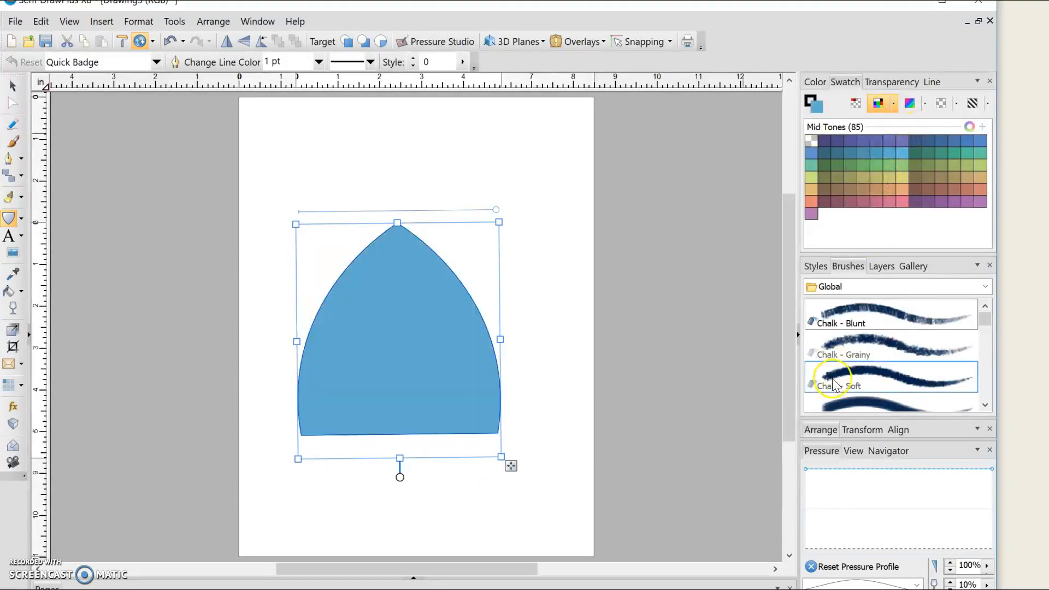
click(817, 266)
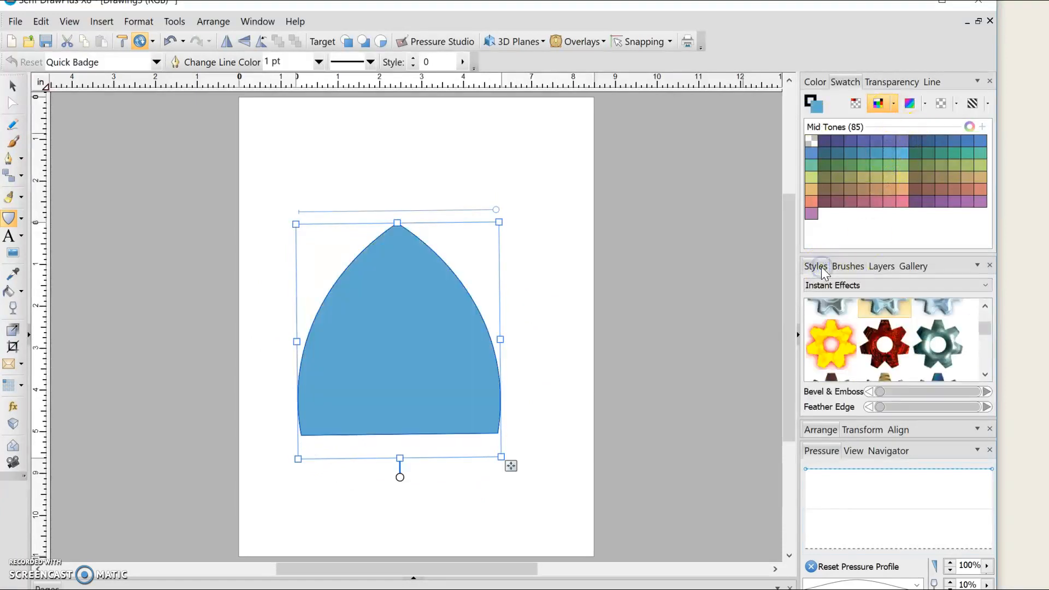
click(890, 310)
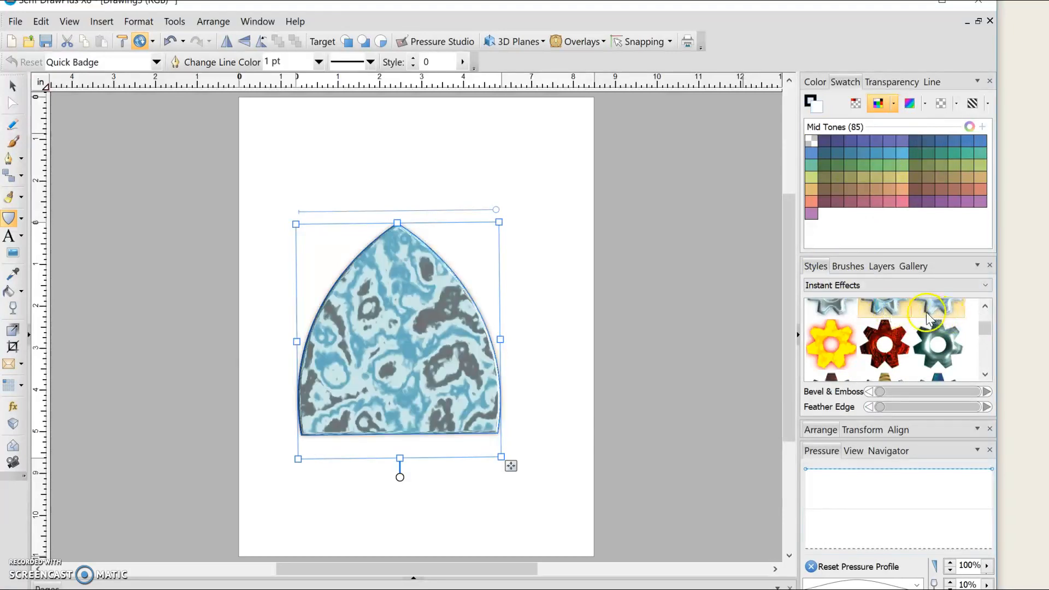
Step: Try the first Bump Maps texture from the Textures styles on the badge and settle on the second one
click(848, 286)
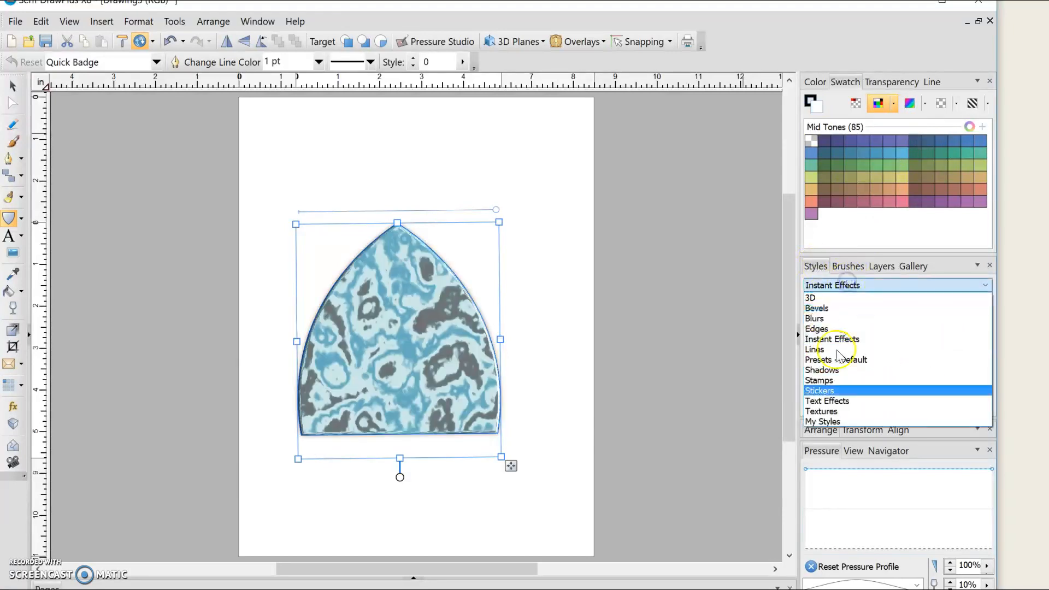
click(828, 412)
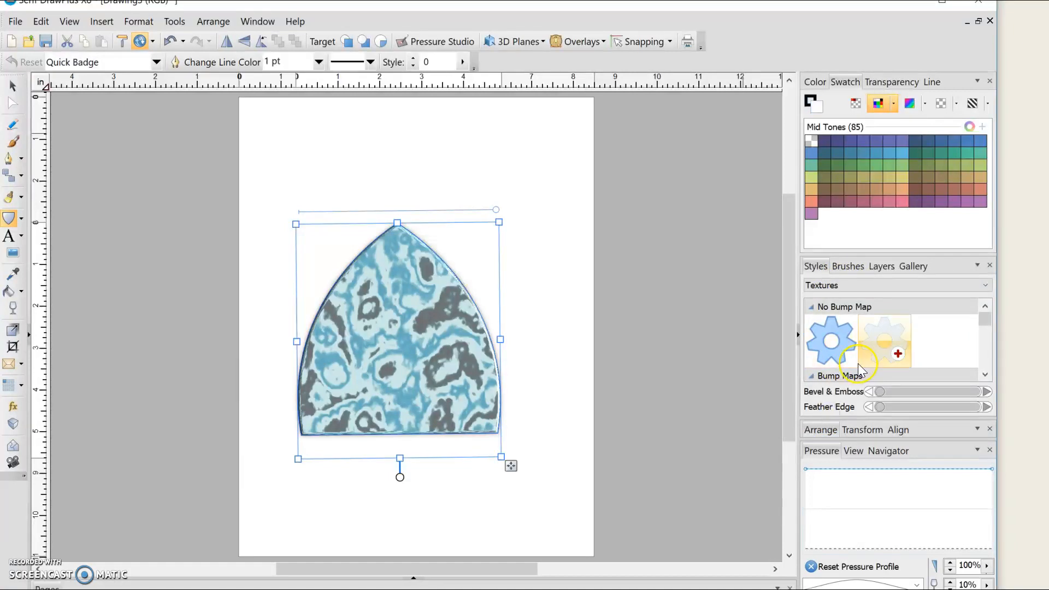
drag(986, 323, 984, 332)
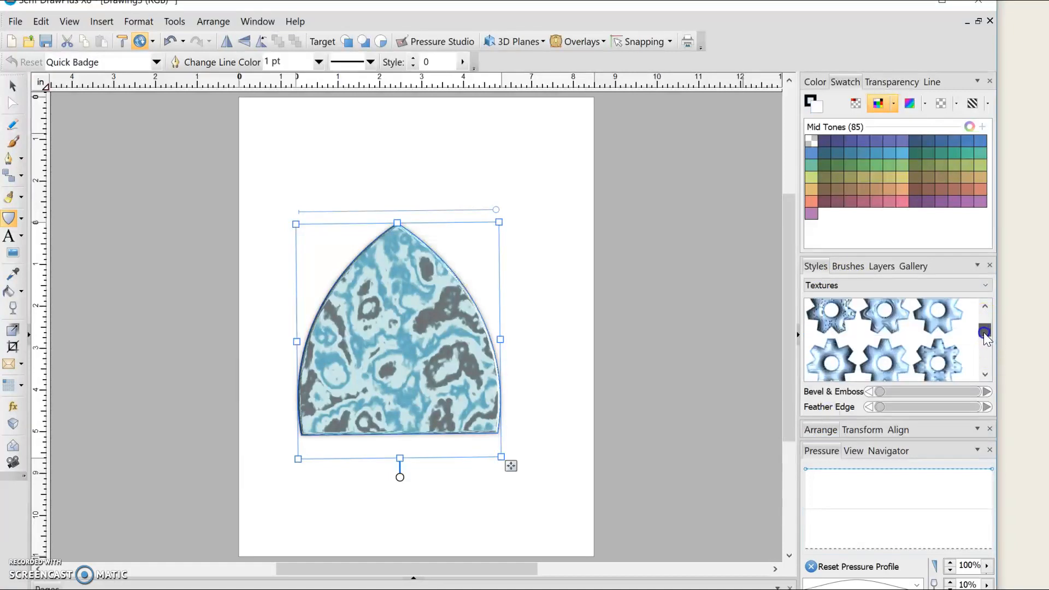
click(845, 323)
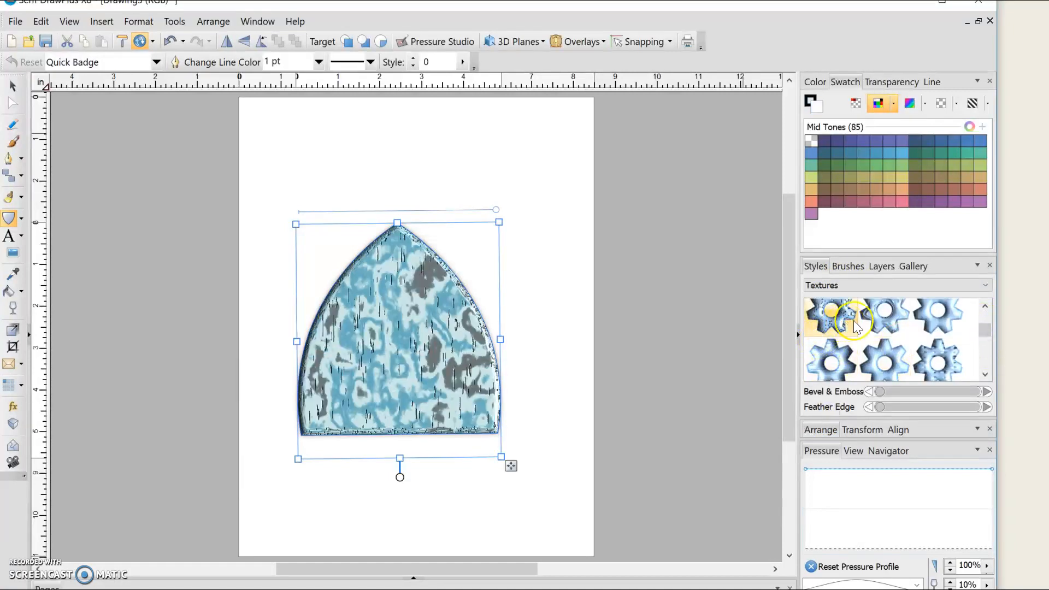
click(986, 307)
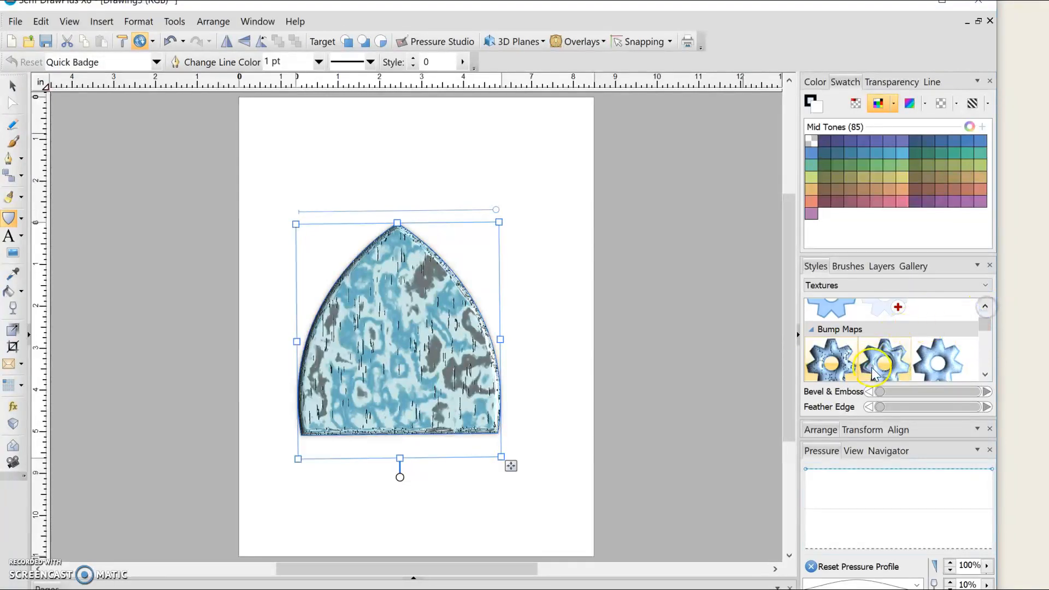
click(895, 363)
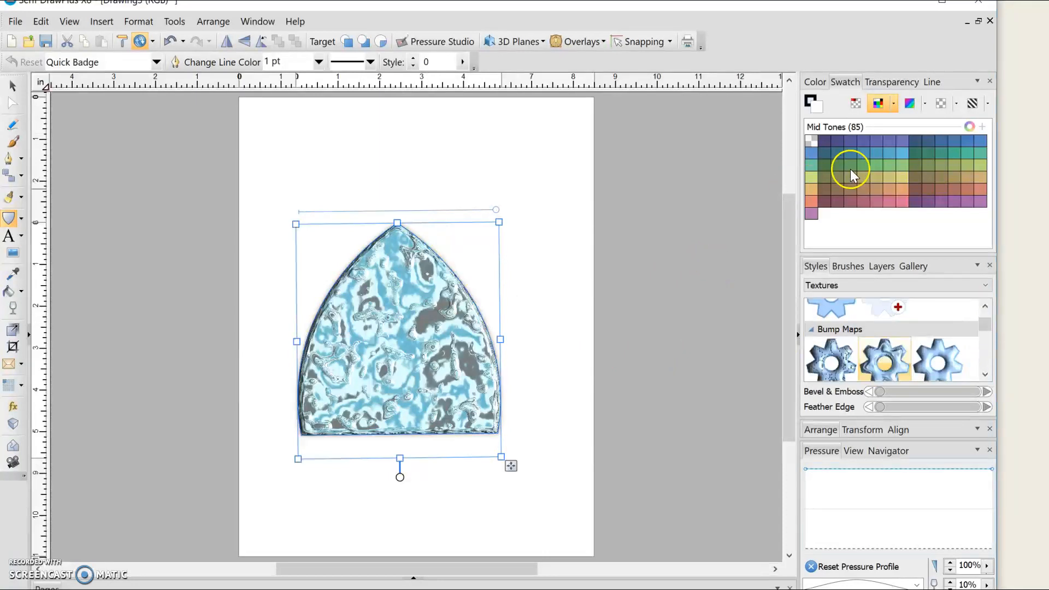
Step: Try several Mid Tones fill colours on the badge, ending with teal green
click(812, 186)
click(812, 177)
click(811, 165)
Step: Show all colour palettes, try pink and purple on the badge, and settle on a bright blue fill
click(873, 110)
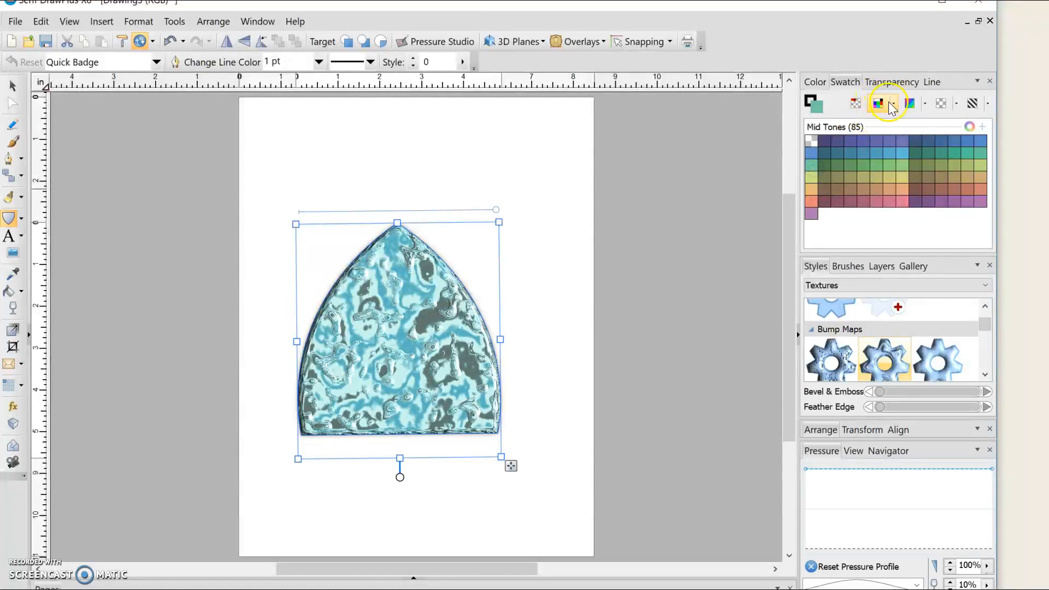
click(893, 103)
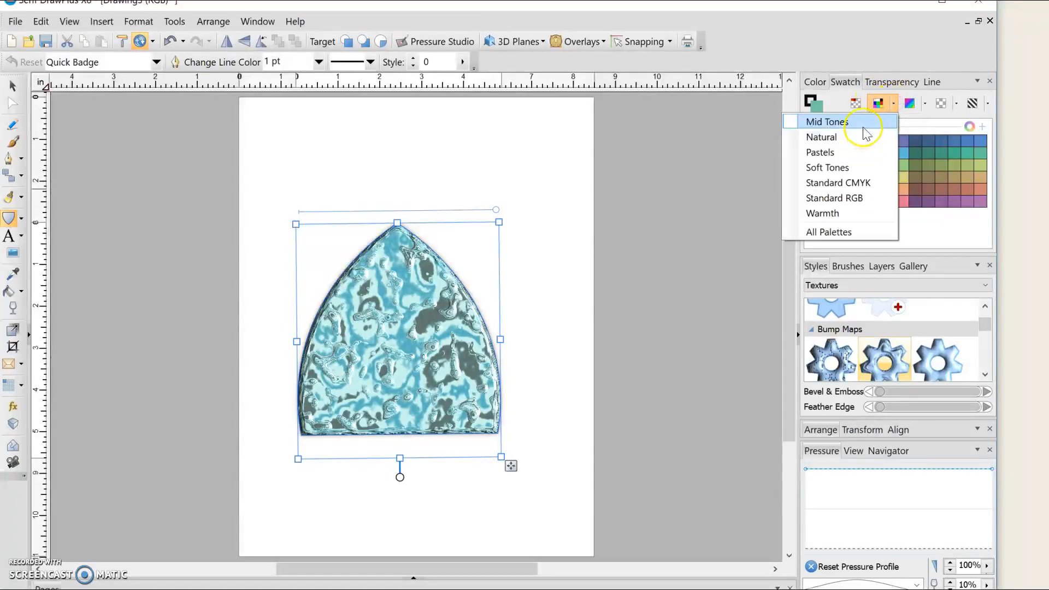
click(838, 231)
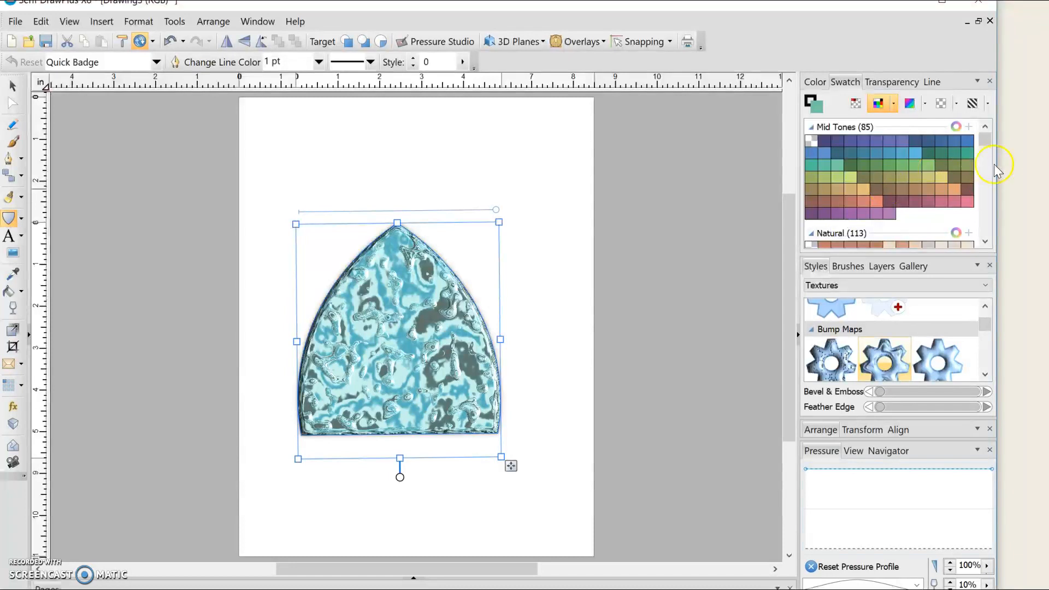
drag(988, 139, 982, 221)
click(888, 133)
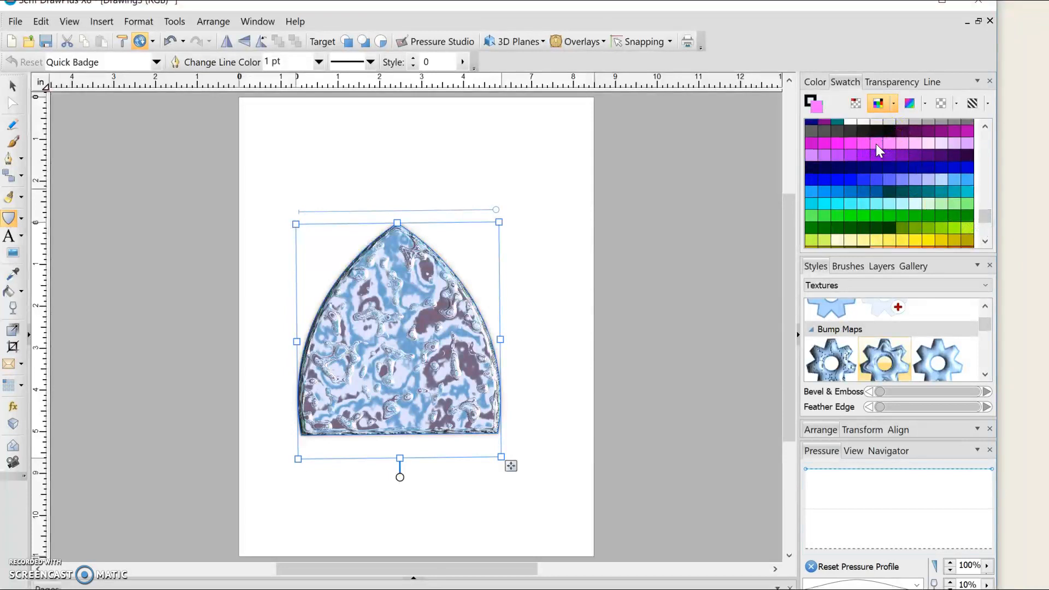
click(854, 158)
click(845, 182)
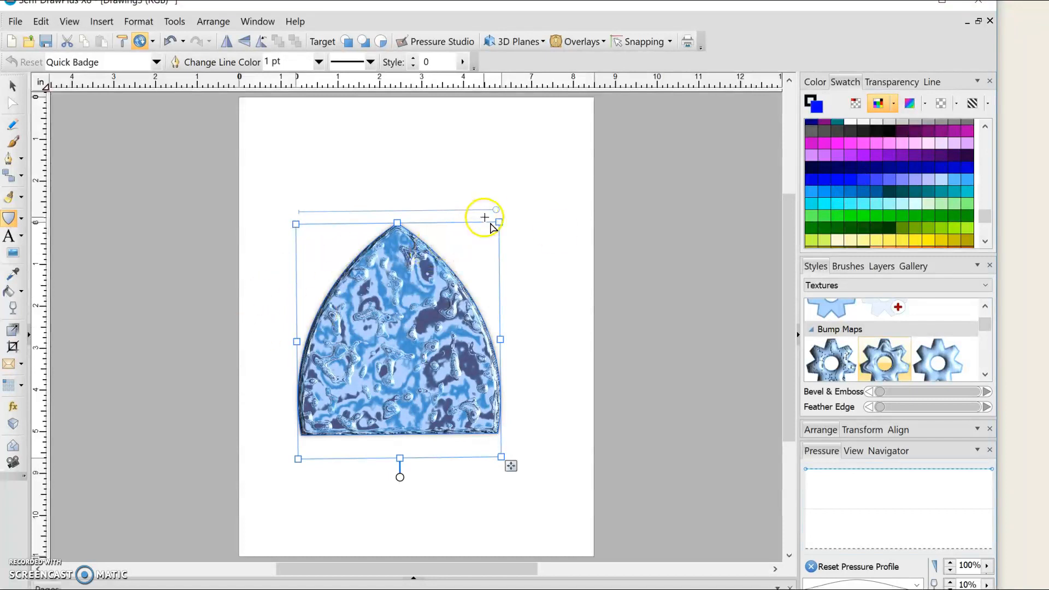
Step: Change the badge's shape to style 1, giving it a wavy base
mouse_move(496, 211)
mouse_down()
mouse_move(339, 209)
mouse_move(503, 215)
mouse_up()
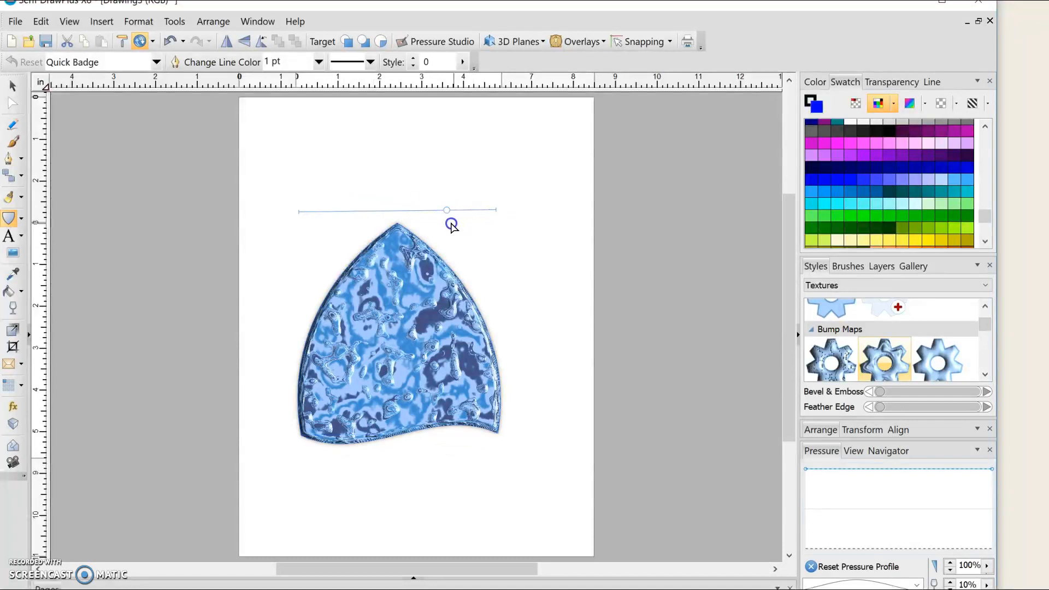
click(422, 213)
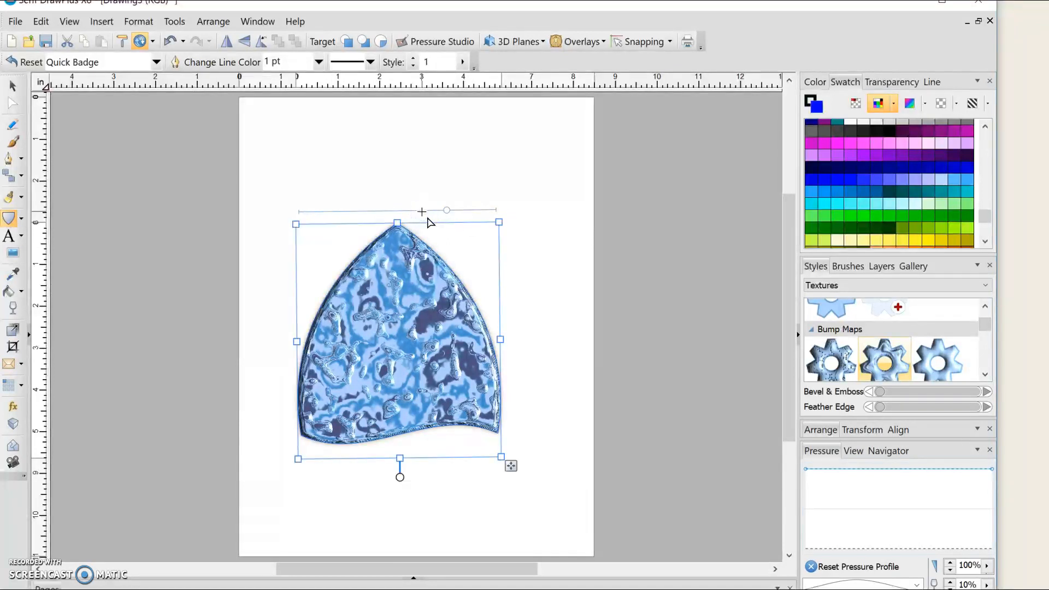
Step: Draw a Quick Rectangle about 3.4 in wide and 1.2 in tall over the badge's pointed tip as the bottle cap
click(21, 219)
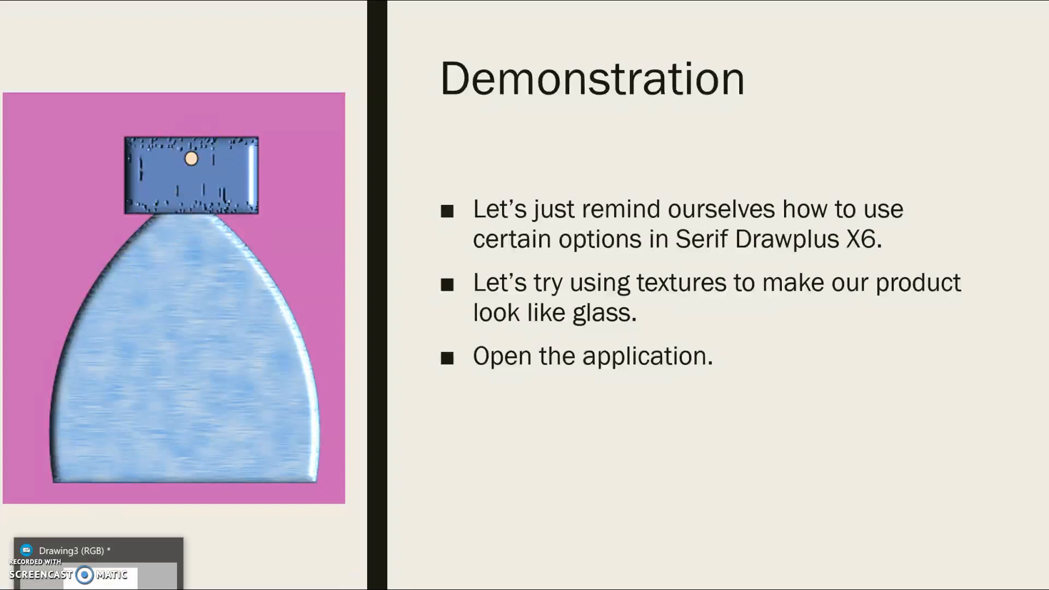
click(100, 589)
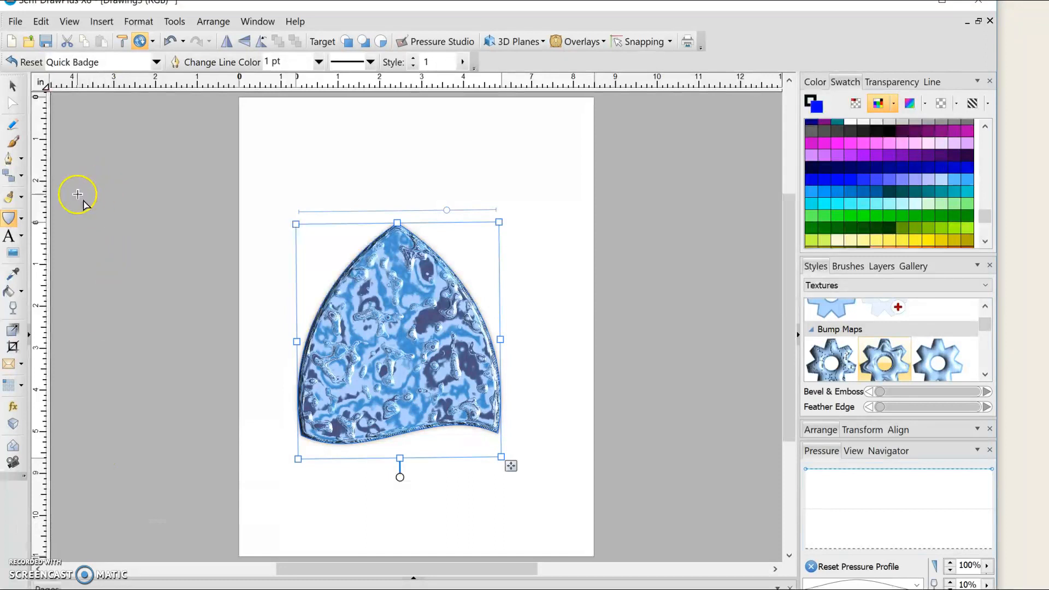
click(21, 219)
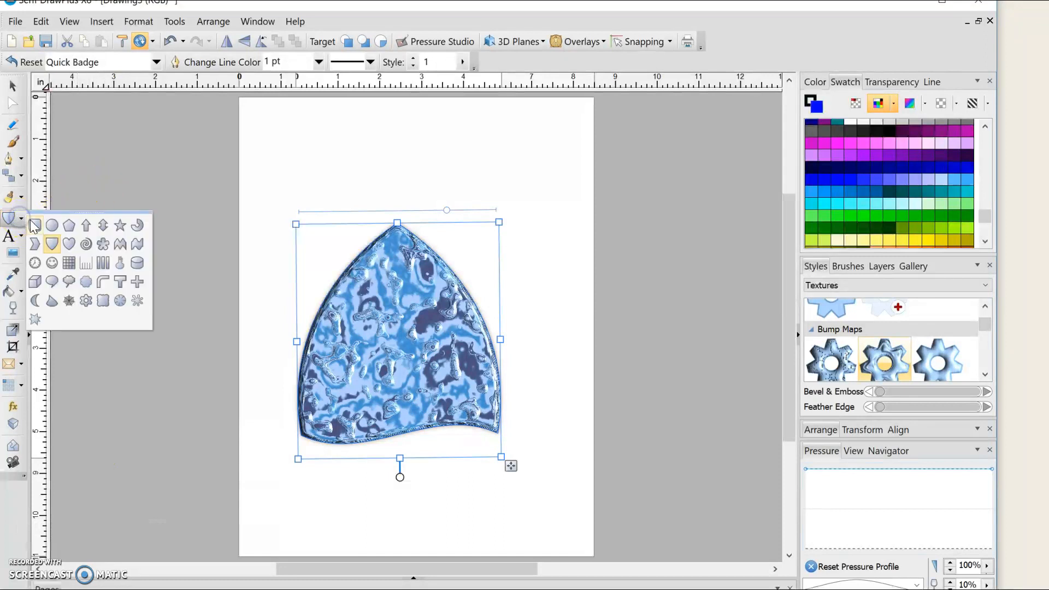
click(35, 225)
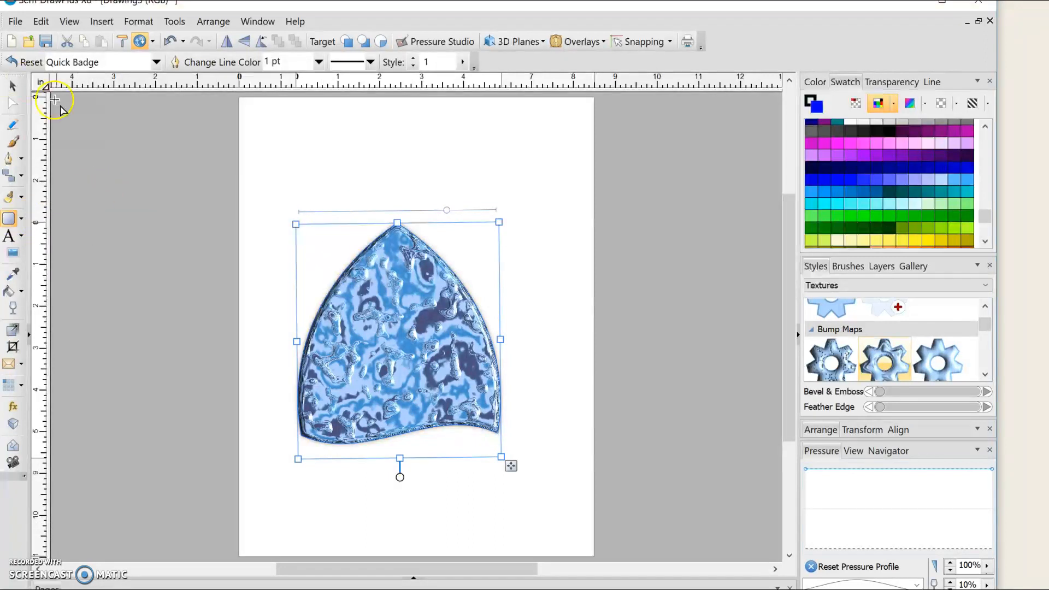
click(13, 124)
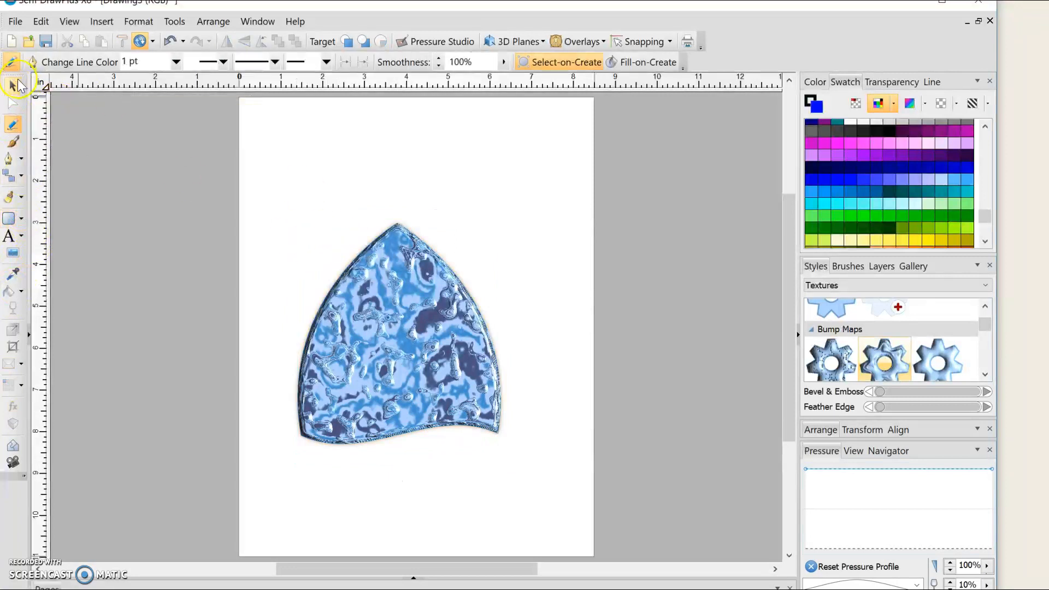
click(19, 83)
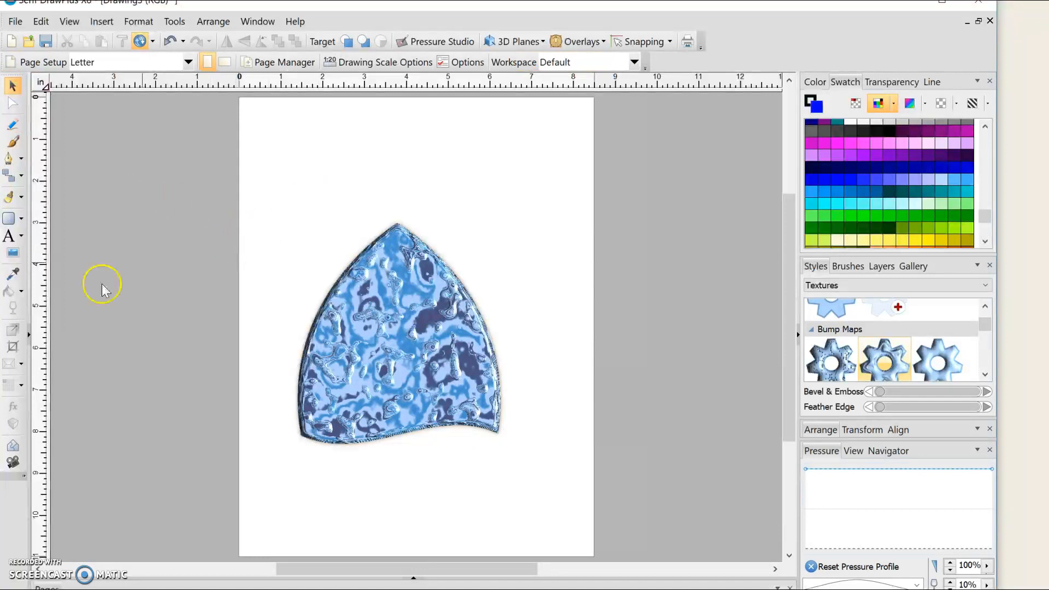
click(9, 220)
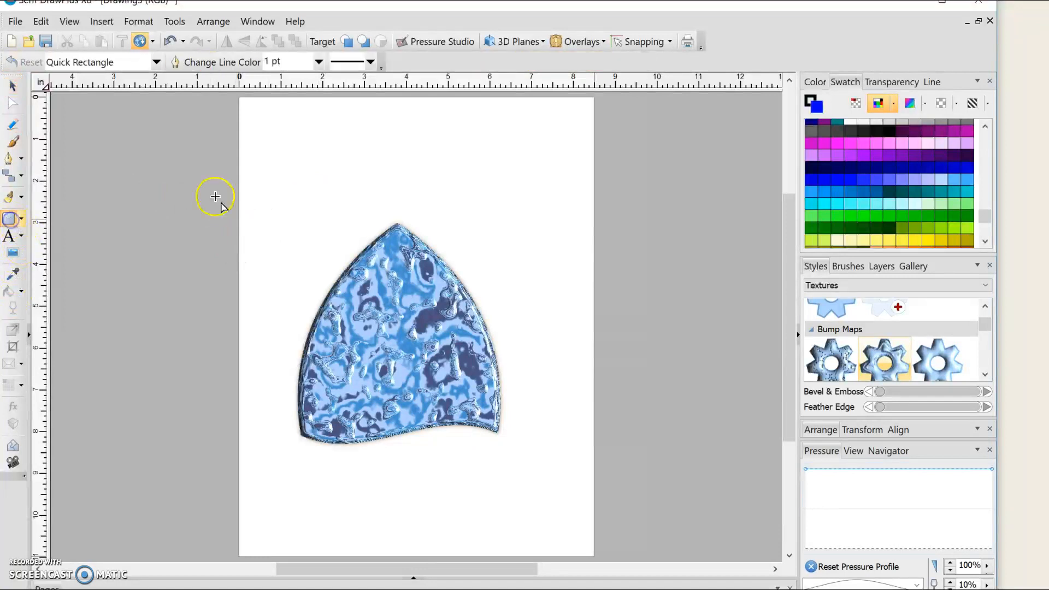
drag(334, 190, 476, 239)
Step: Fill the cap rectangle with a lighter blue and apply a dotted Bump Maps texture, trying smoother textures first
click(833, 362)
click(936, 366)
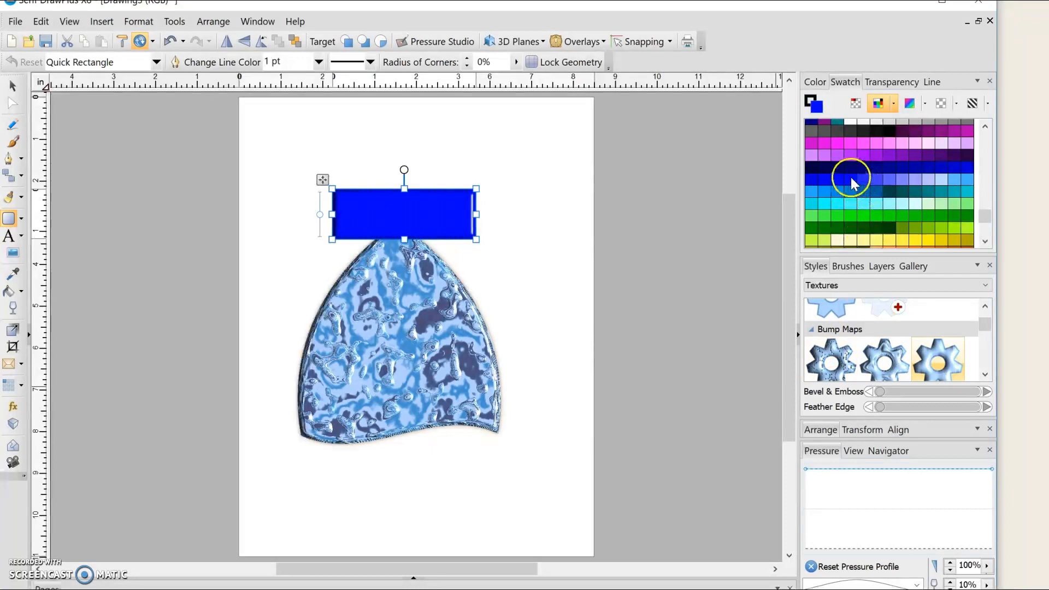
click(869, 180)
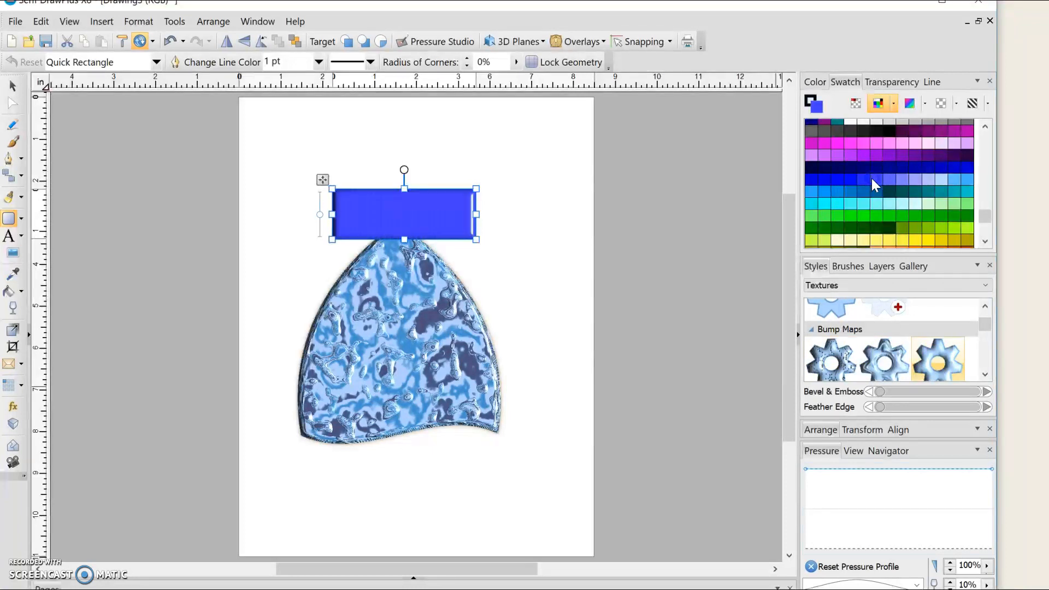
click(986, 375)
click(938, 360)
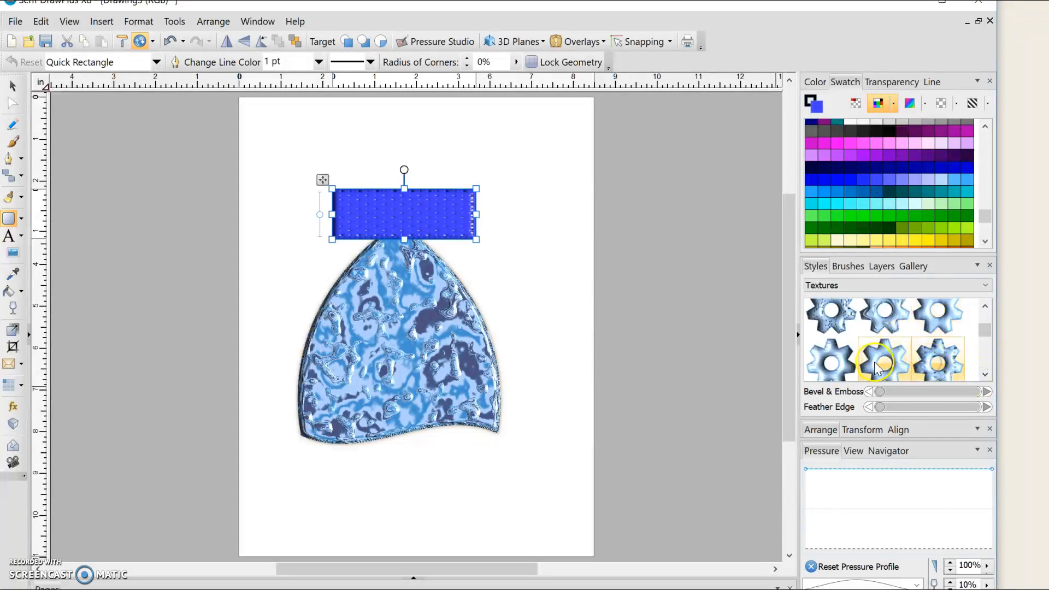
Step: Try a Quick Cylinder over the blue rectangular cap, undo it, and delete the rectangle from the bottle
click(121, 312)
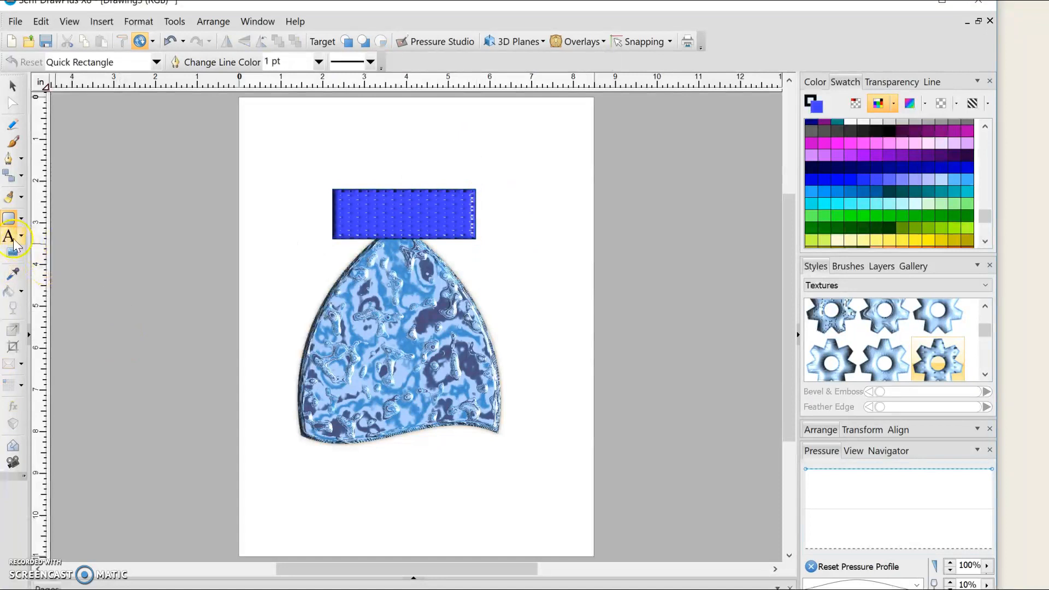
click(20, 221)
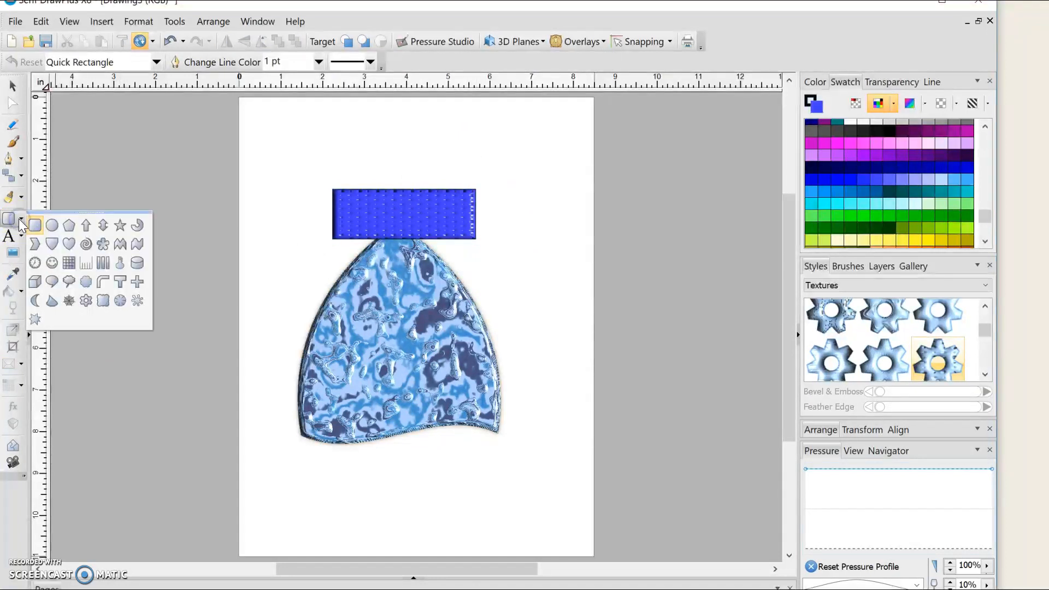
click(137, 263)
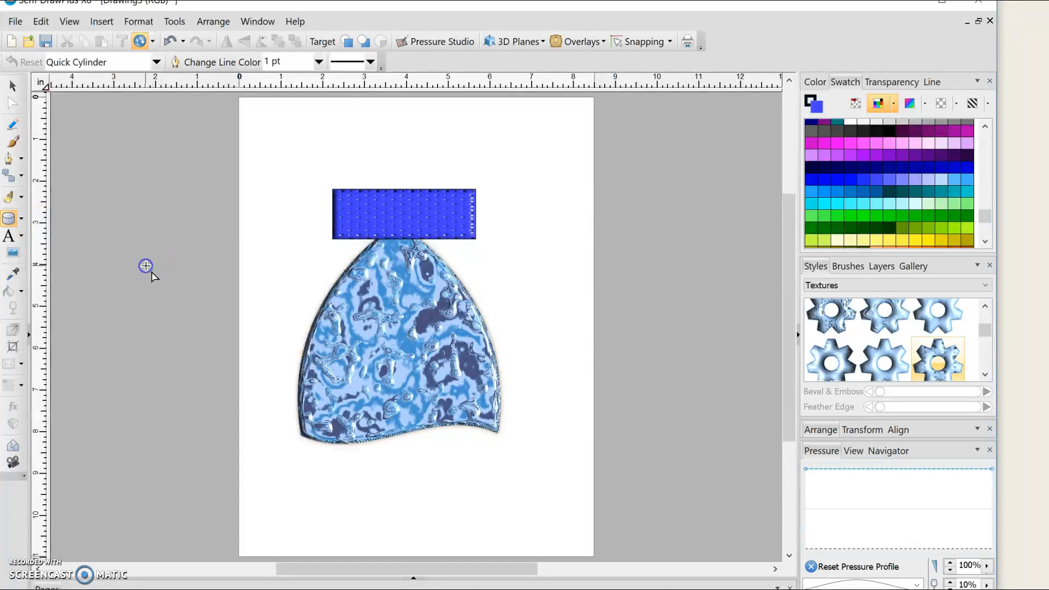
drag(382, 142, 435, 208)
key(ctrl+z)
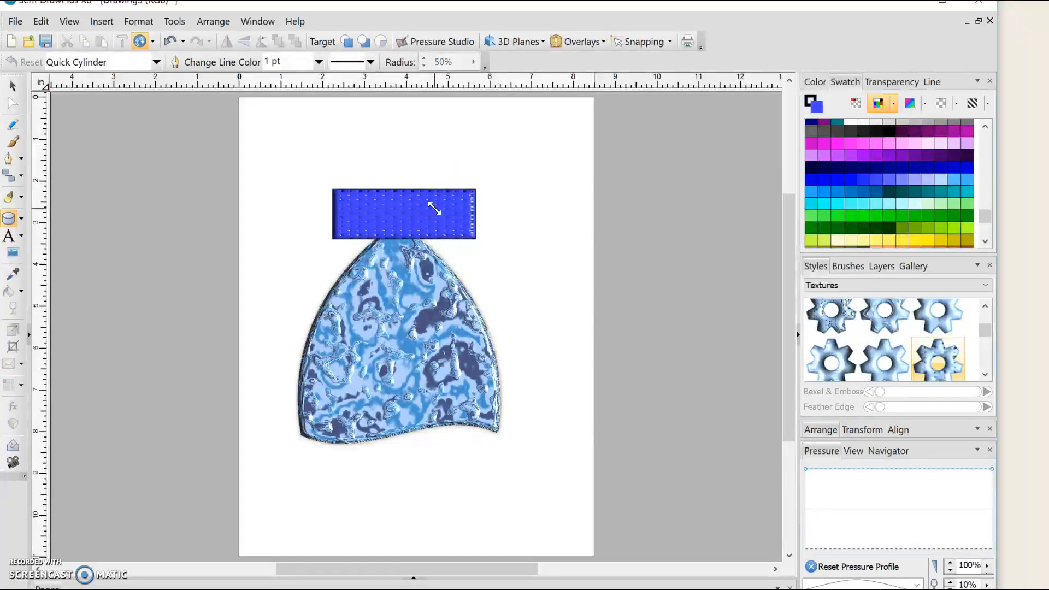
key(Delete)
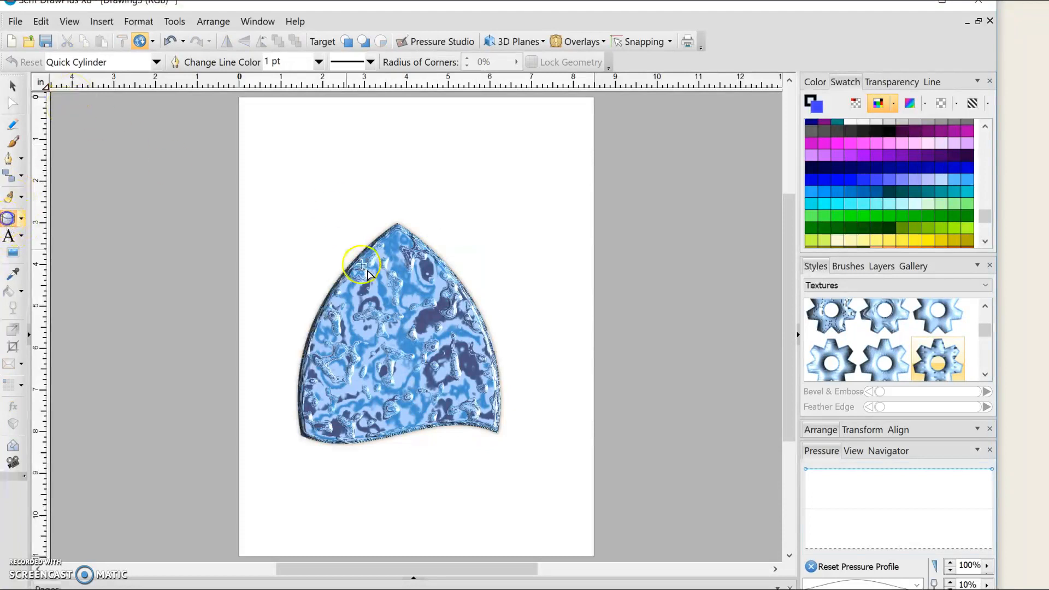
Step: Draw a Quick Cylinder about 1.25 in wide and 2.25 in tall over the bottle's pointed tip and reduce its radius to 21%
drag(373, 169, 425, 263)
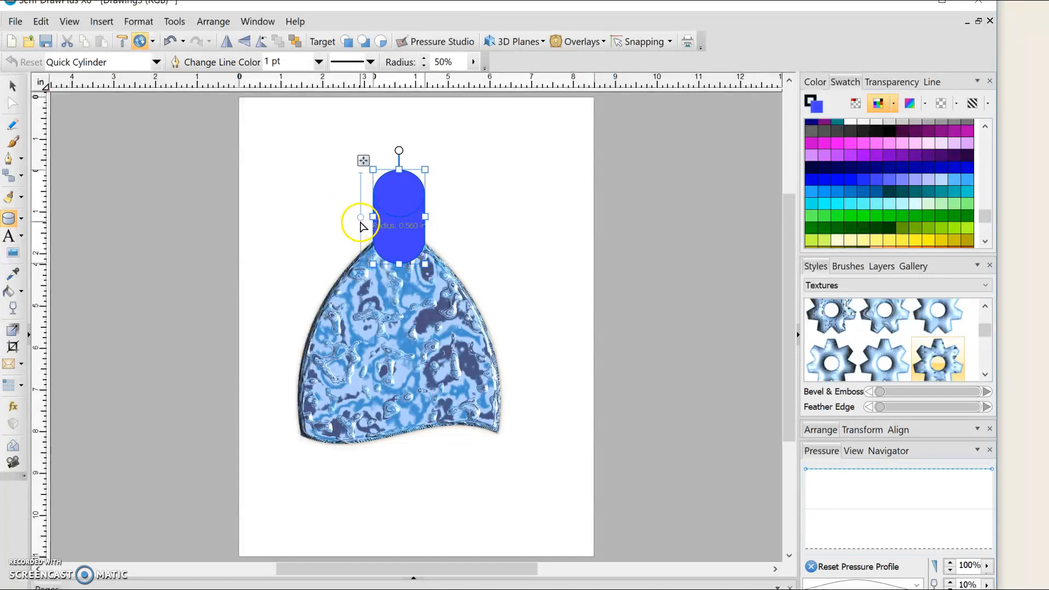
drag(361, 220, 363, 189)
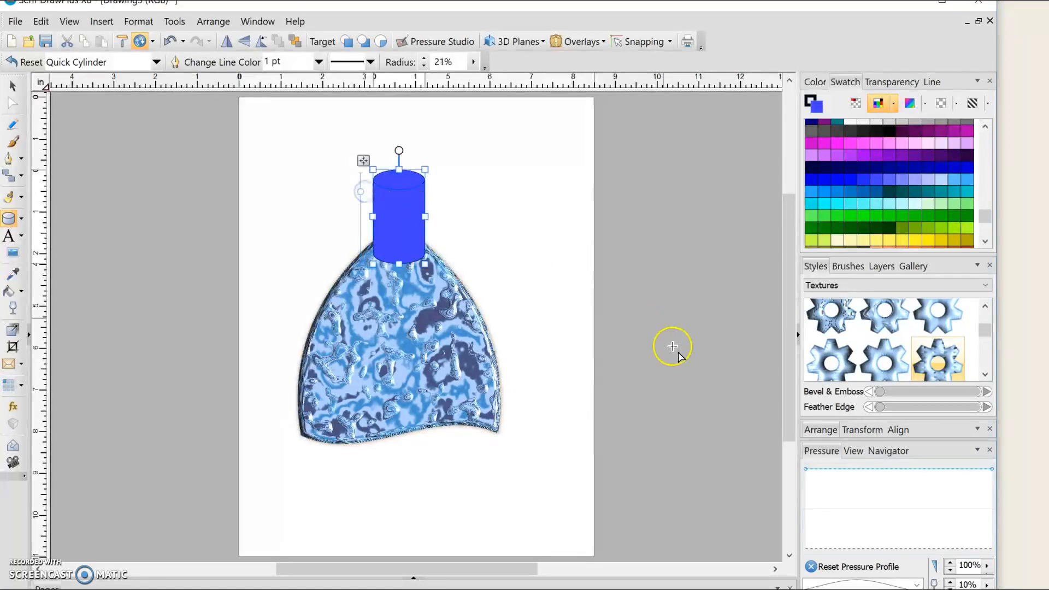
Step: Fill the cylinder cap with light pink, trying magenta first, apply a smooth Textures style, and deselect it
click(826, 143)
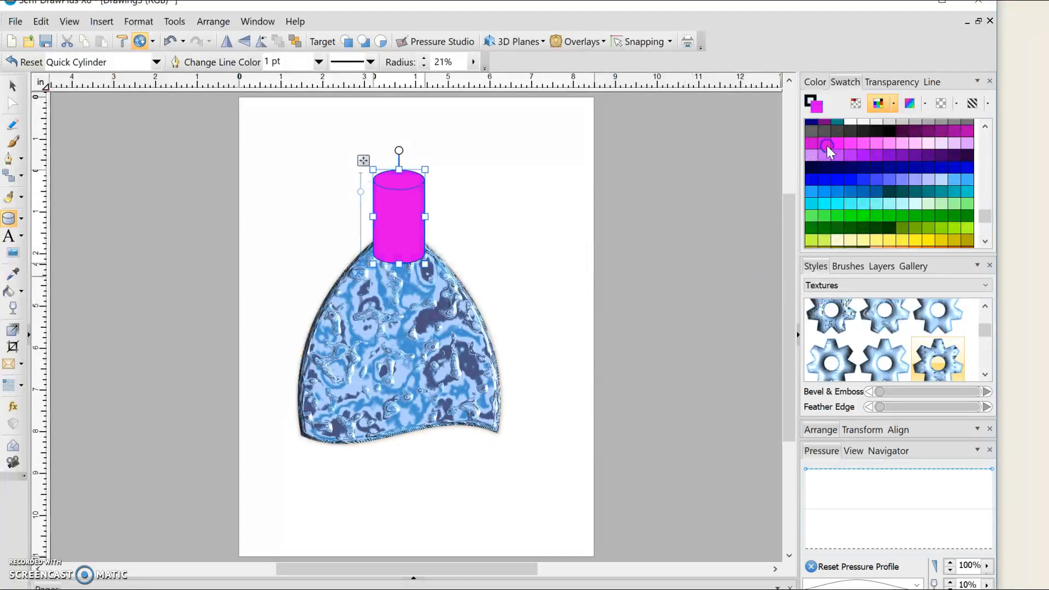
click(863, 143)
click(934, 319)
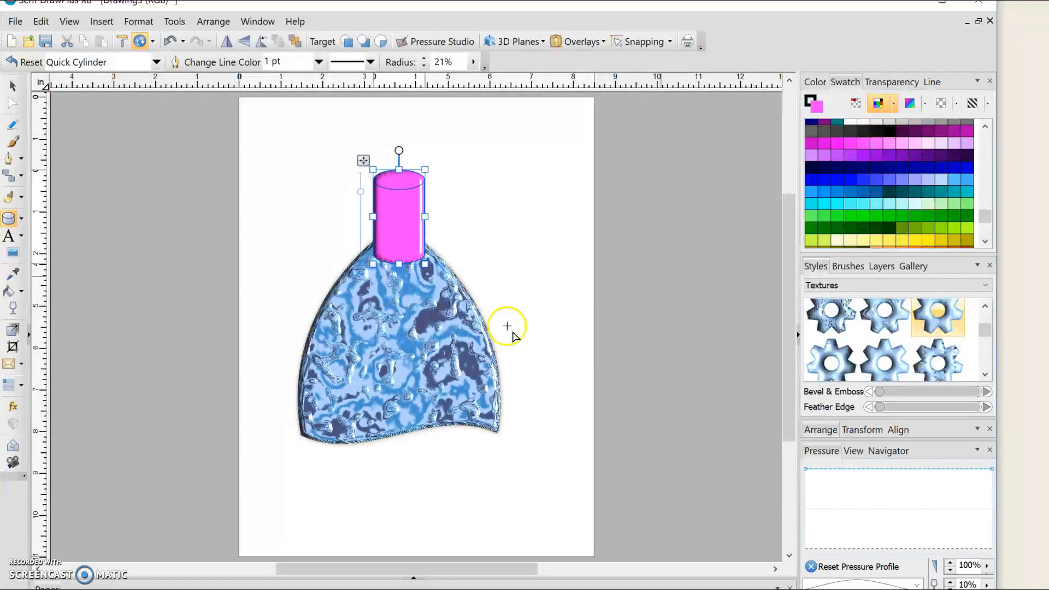
click(626, 255)
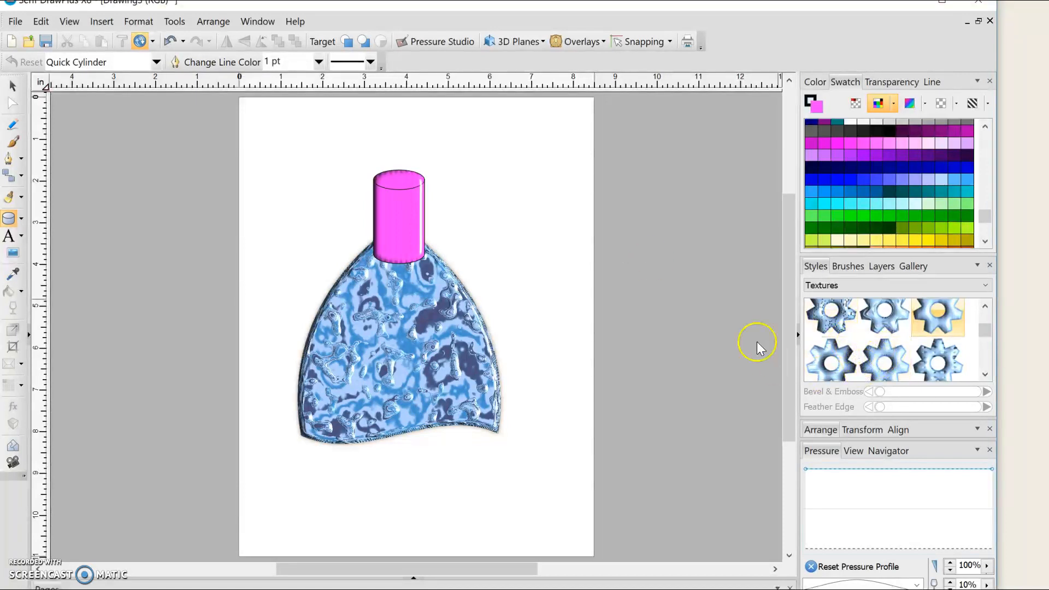
Step: Pick the rough, bumpy Textures style and open the list of style categories
click(832, 316)
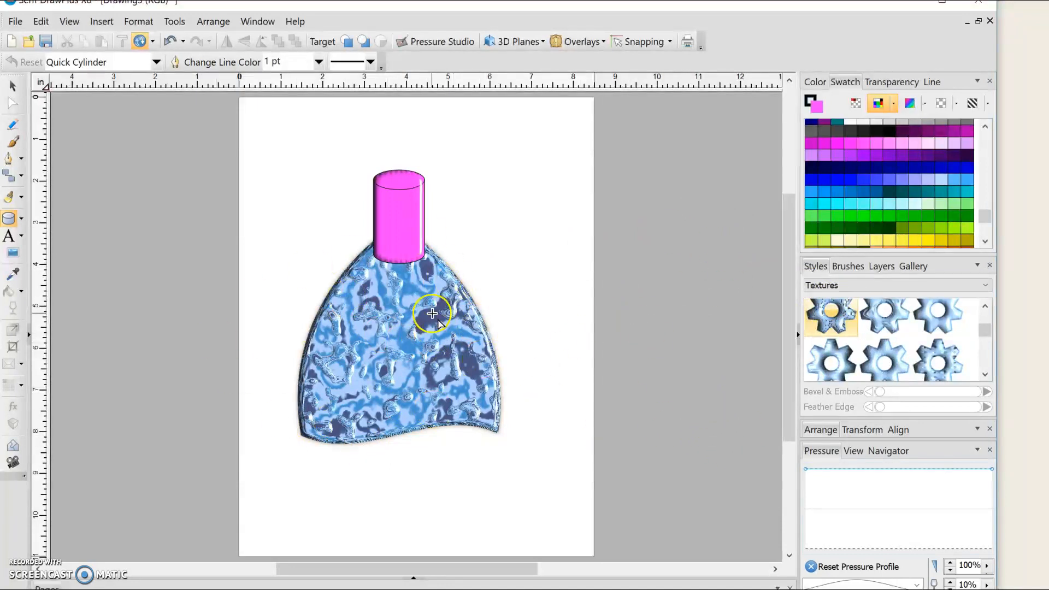
click(832, 285)
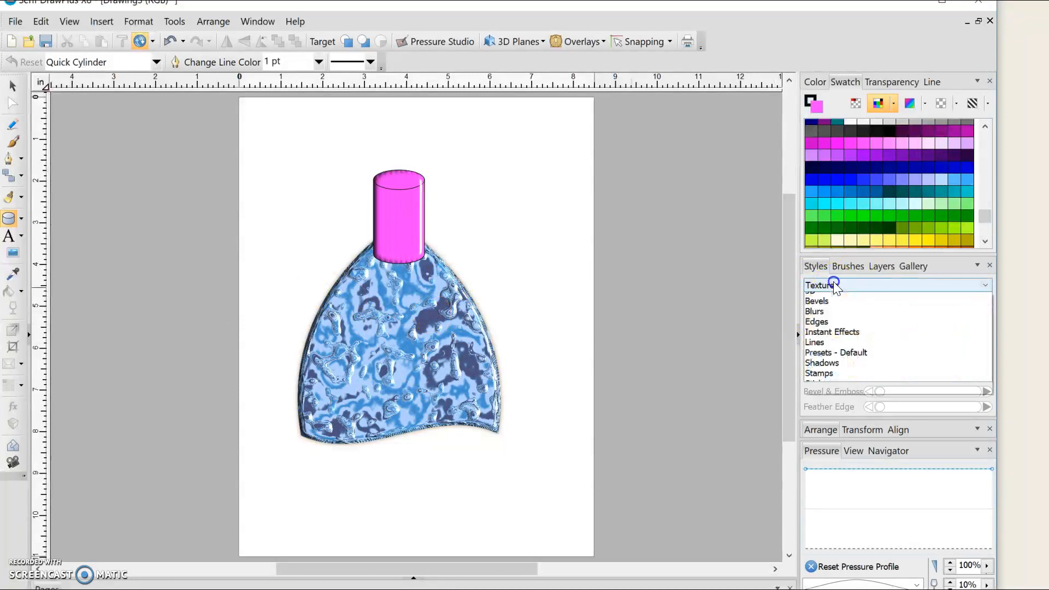